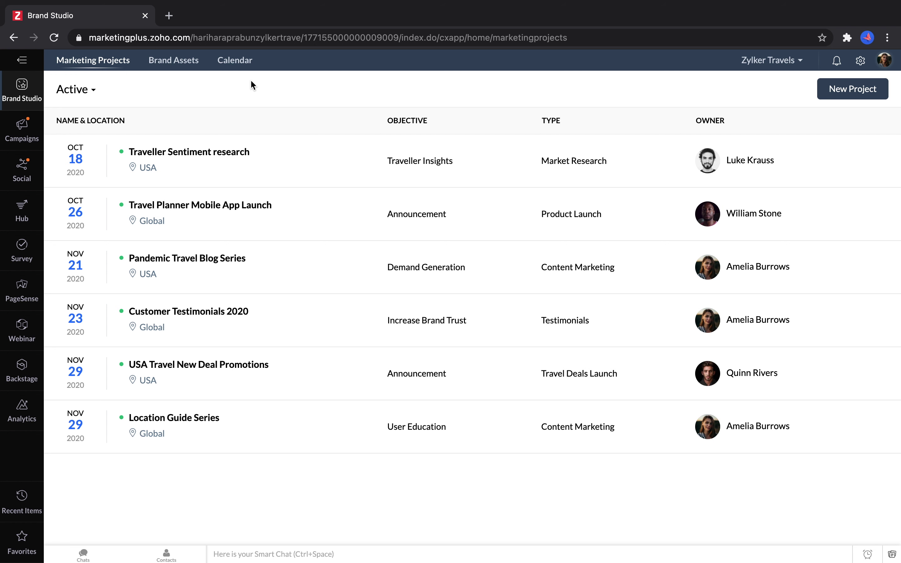
In the Travel Planner Mobile App Launch project's to-do lists, move the in-progress survey question check task to On Hold.
{"action": "left_click", "coordinate": [230, 205]}
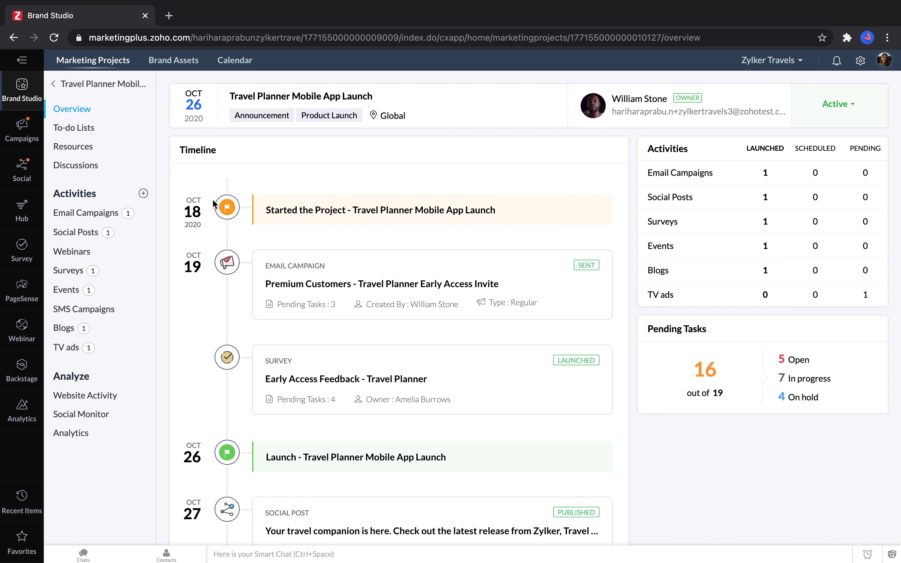
{"action": "left_click", "coordinate": [89, 128]}
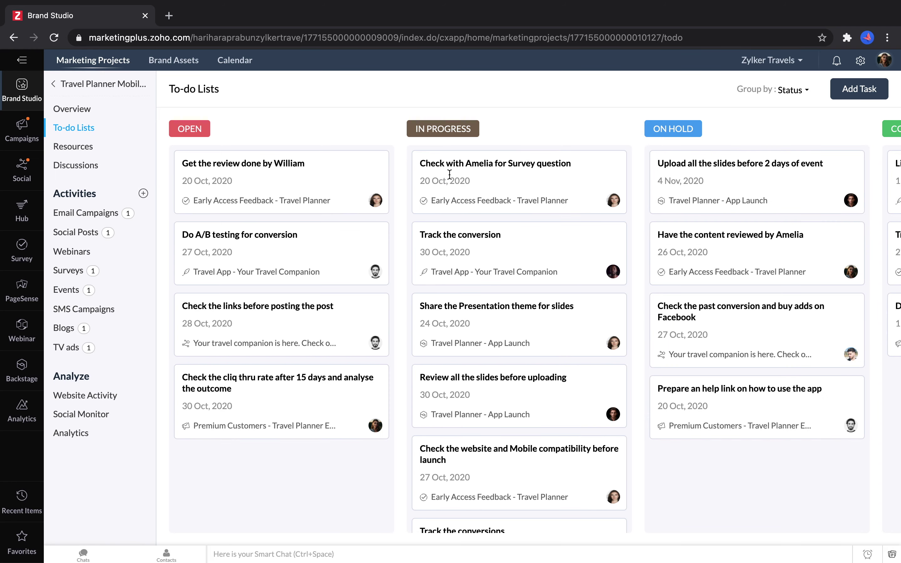
{"action": "left_click_drag", "start_coordinate": [450, 174], "coordinate": [680, 237]}
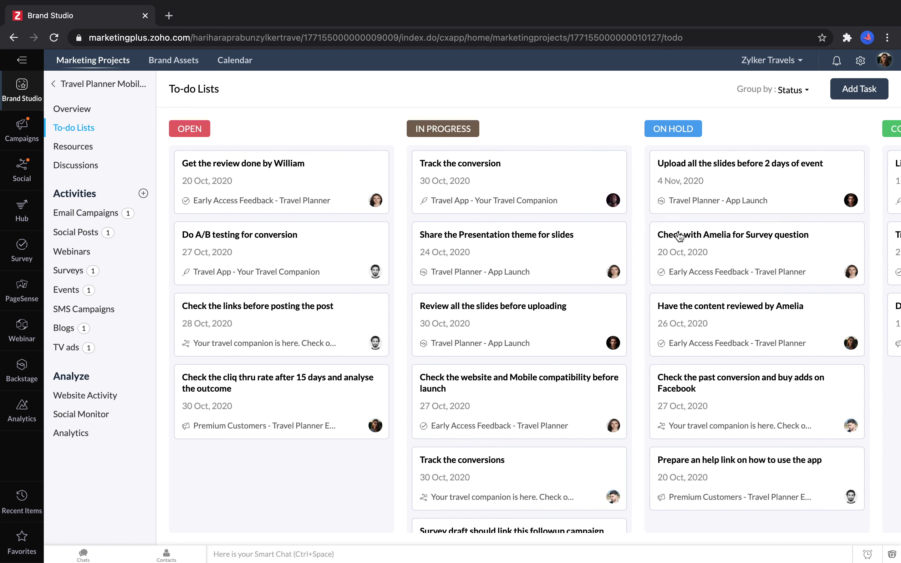
Review the project's resources, discussions and surveys, and look over the activity types that can be created.
{"action": "left_click", "coordinate": [92, 147]}
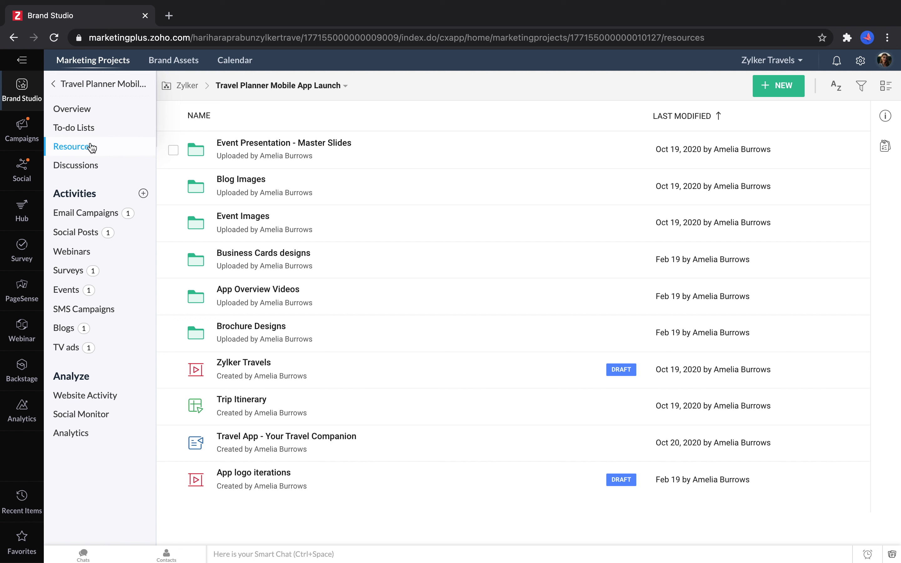
{"action": "left_click", "coordinate": [92, 167]}
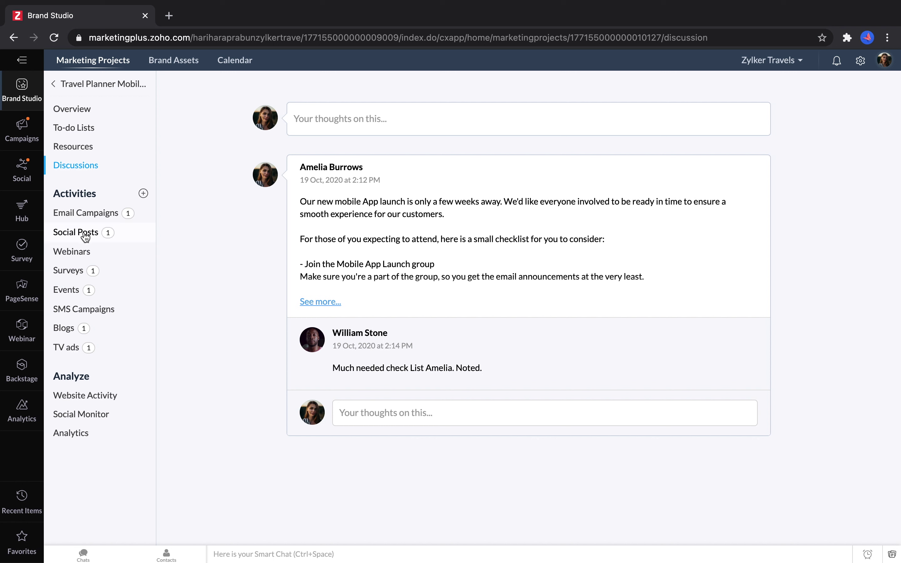
{"action": "left_click", "coordinate": [93, 270]}
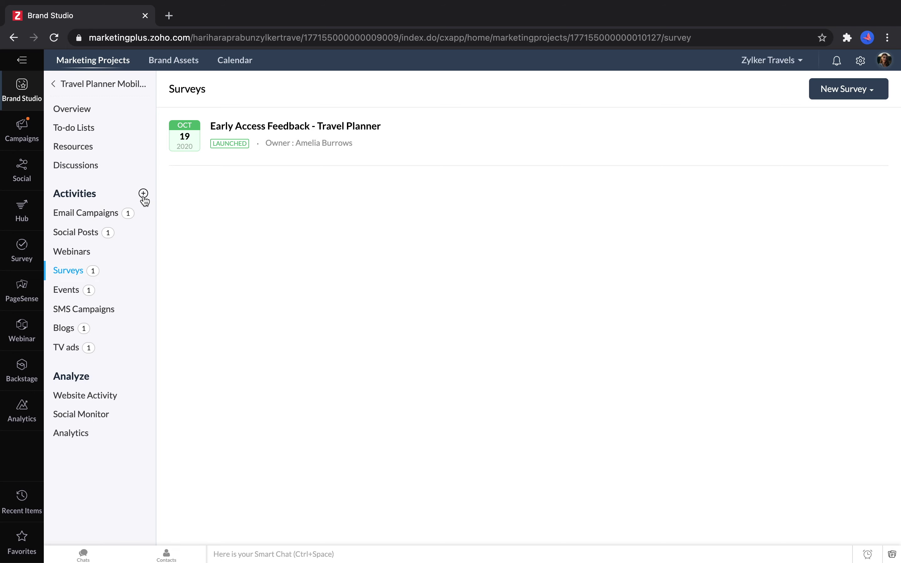
{"action": "left_click", "coordinate": [144, 195]}
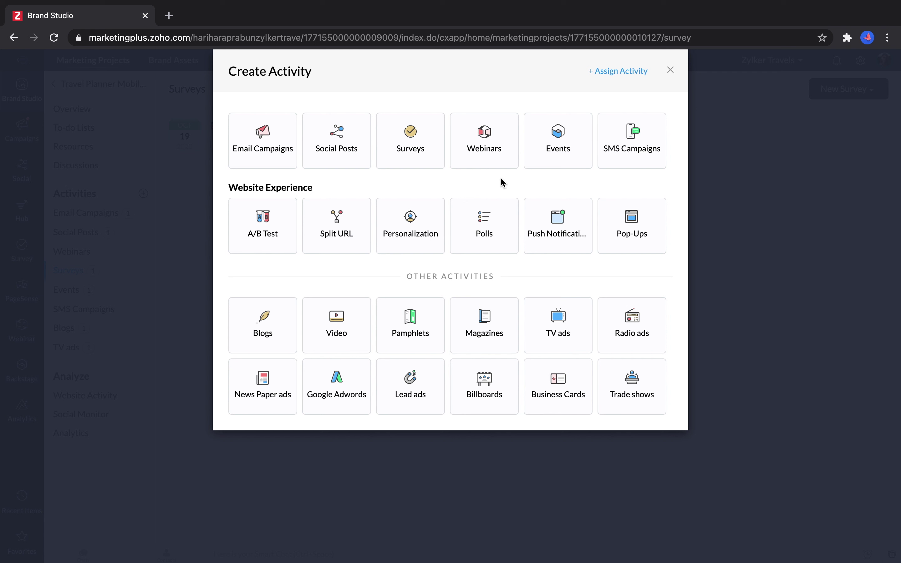
{"action": "left_click", "coordinate": [670, 70]}
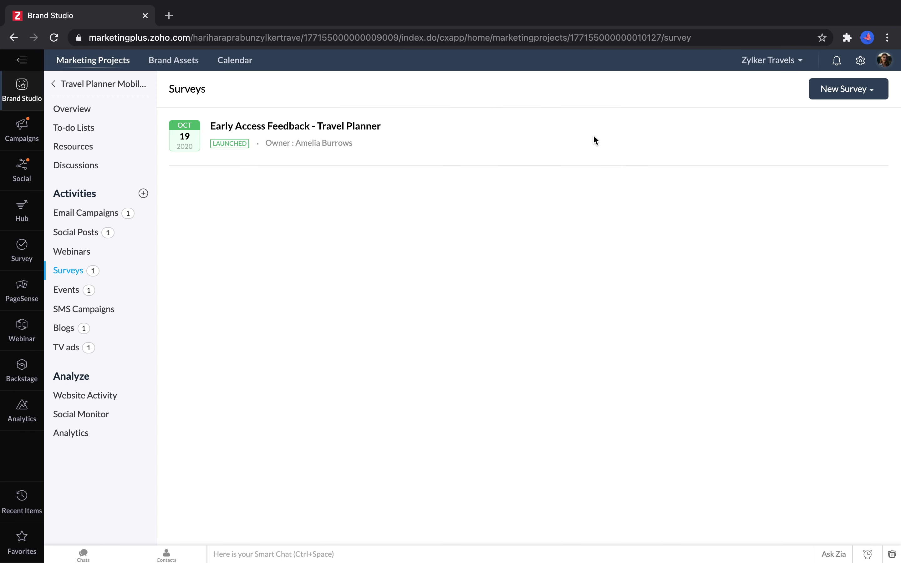
Examine the project's website activity heatmap, social monitor and analytics sales dashboard.
{"action": "left_click", "coordinate": [121, 398]}
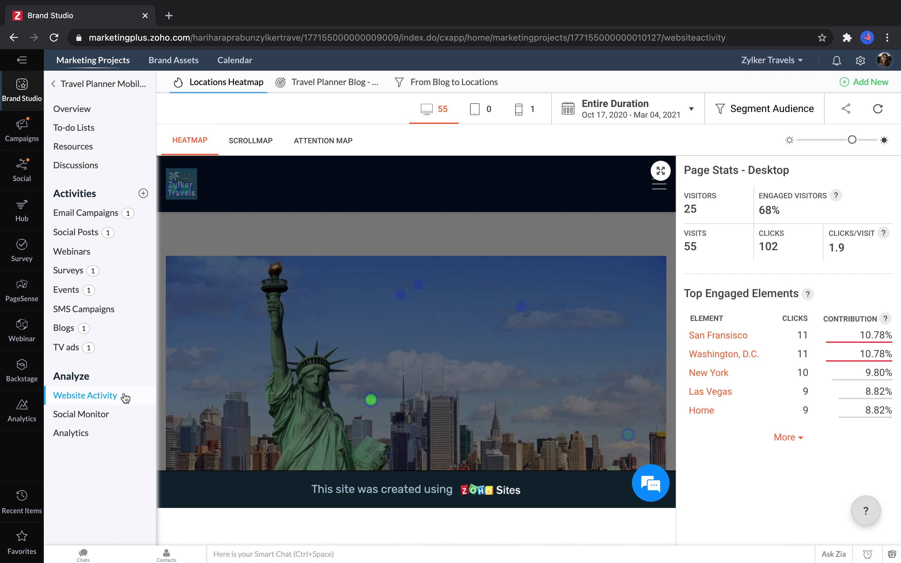
{"action": "left_click", "coordinate": [102, 415]}
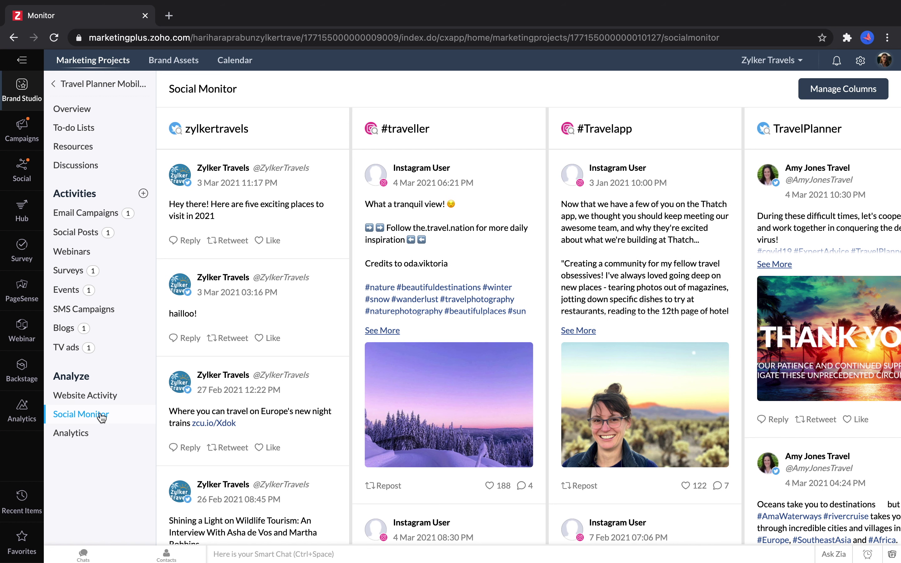
{"action": "left_click", "coordinate": [88, 440]}
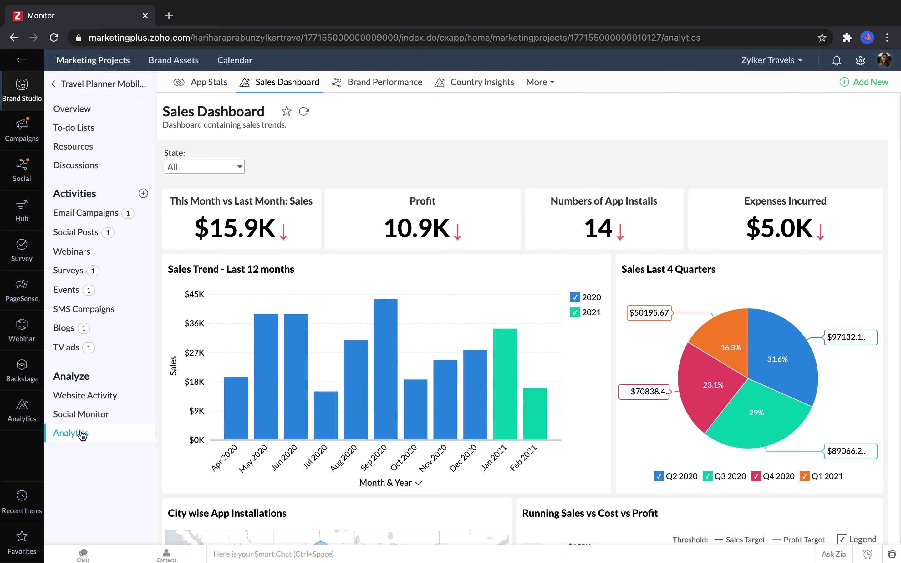
Switch to Campaigns and look over the kinds of campaigns that can be created.
{"action": "left_click", "coordinate": [24, 134]}
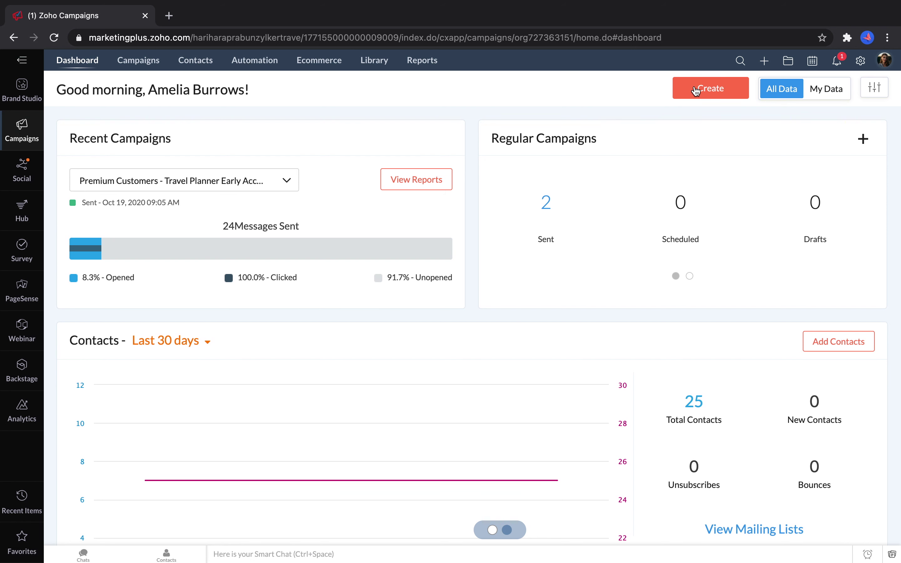
{"action": "left_click", "coordinate": [704, 89]}
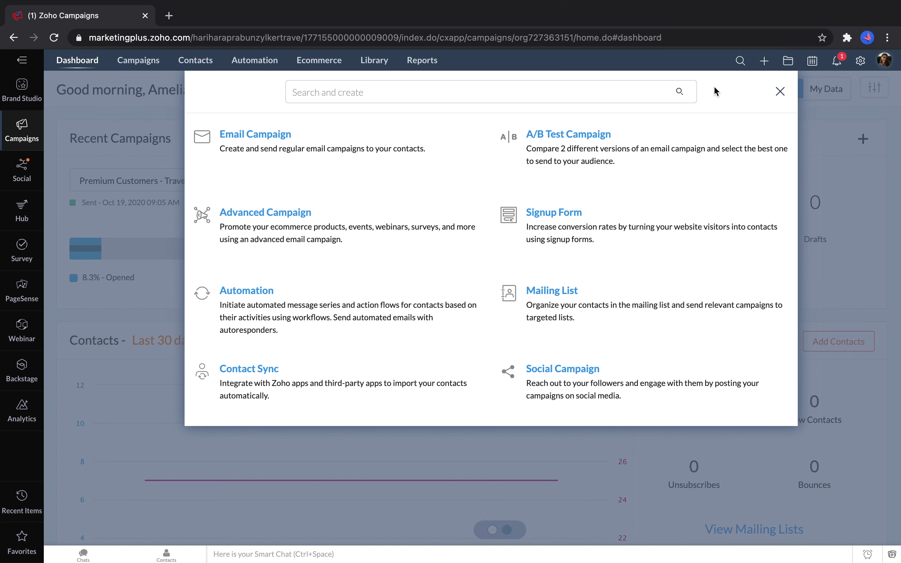
{"action": "left_click", "coordinate": [781, 92]}
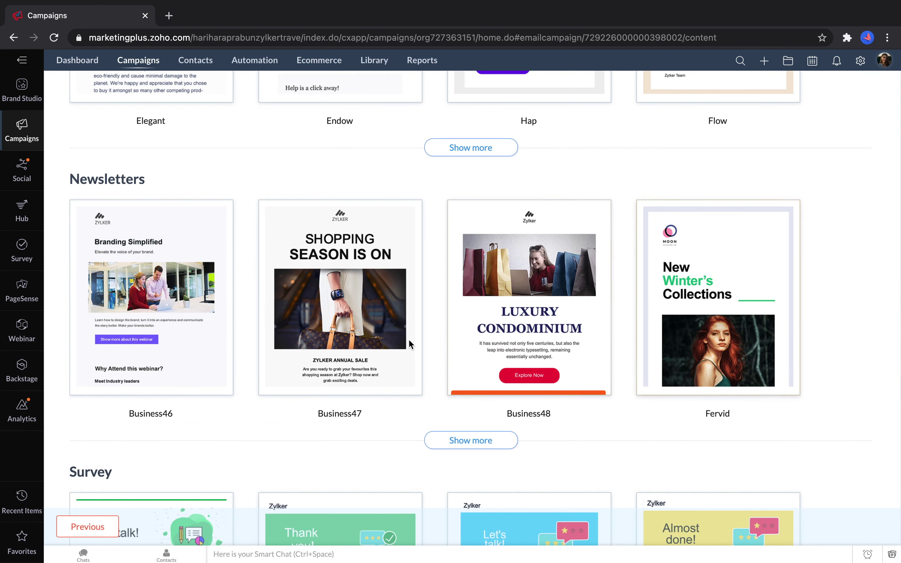
Use the Business47 newsletter template for the Sale email campaign and look over its content in the editor.
{"action": "mouse_move", "coordinate": [337, 382]}
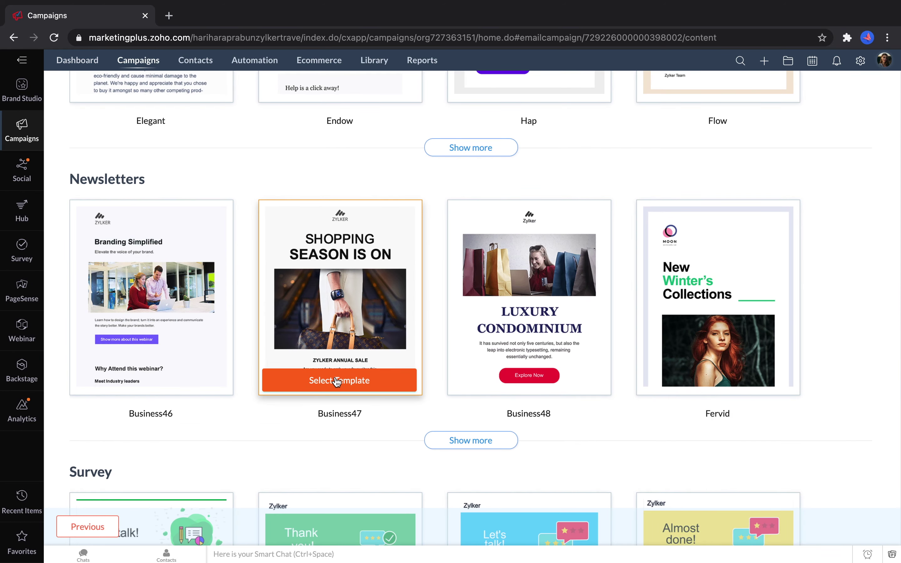
{"action": "left_click", "coordinate": [337, 382]}
{"action": "scroll", "coordinate": [339, 377], "scroll_direction": "down", "scroll_amount": 3}
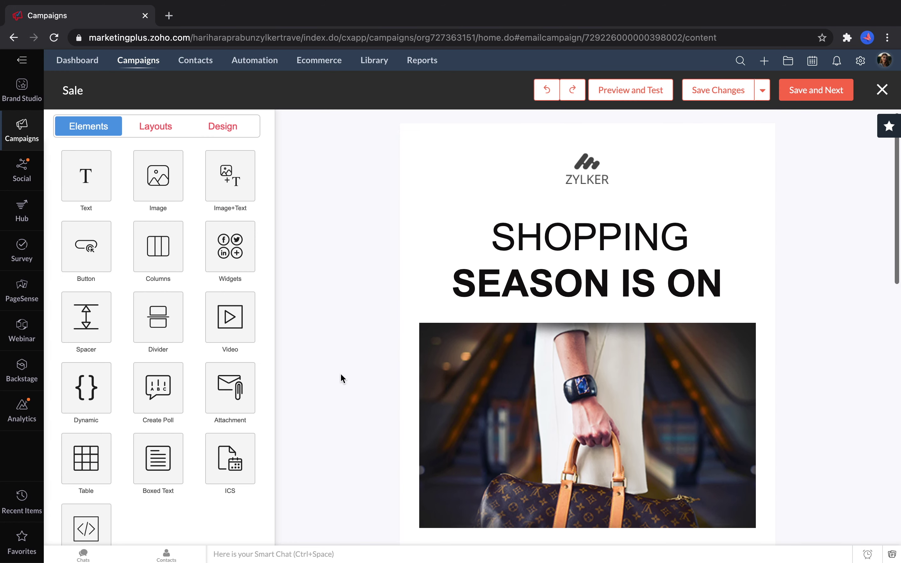
{"action": "scroll", "coordinate": [340, 372], "scroll_direction": "down", "scroll_amount": 15}
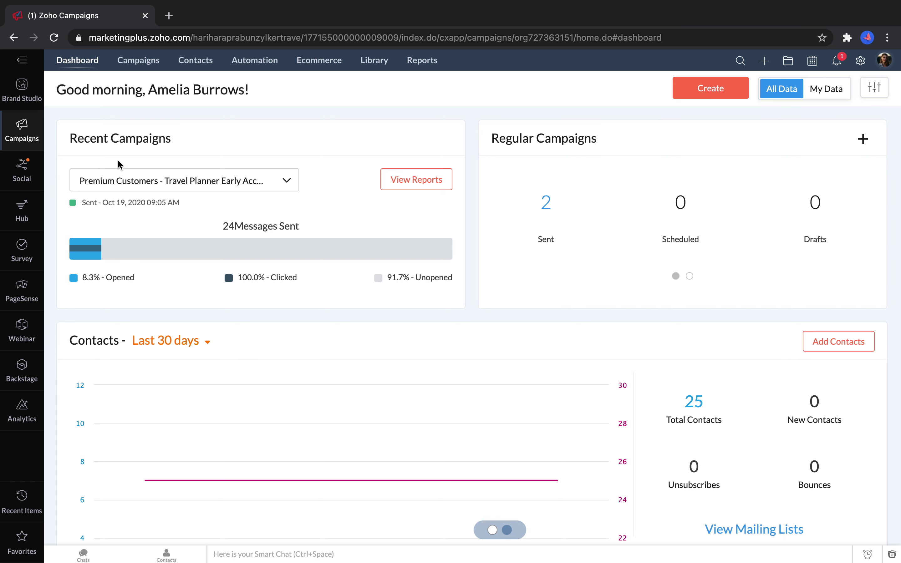
Switch to Social, explore the specific-date and SmartQ publishing options of a new post, and view the monitored social streams.
{"action": "left_click", "coordinate": [23, 172]}
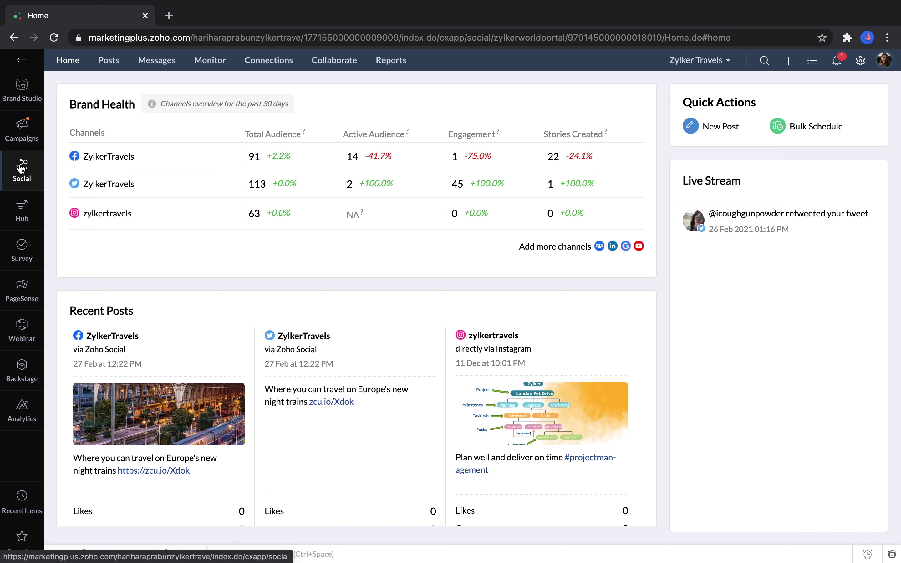
{"action": "left_click", "coordinate": [739, 129]}
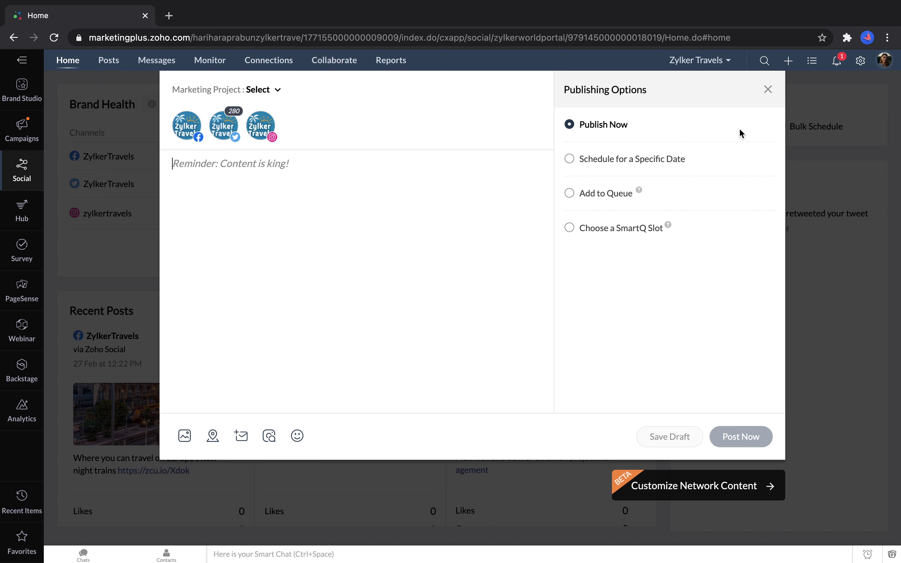
{"action": "left_click", "coordinate": [668, 163]}
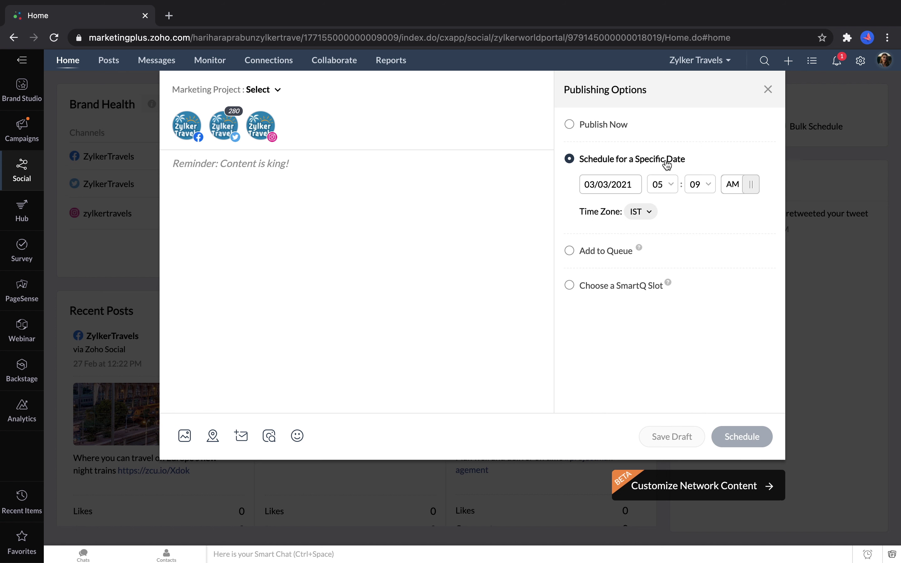
{"action": "left_click", "coordinate": [619, 289]}
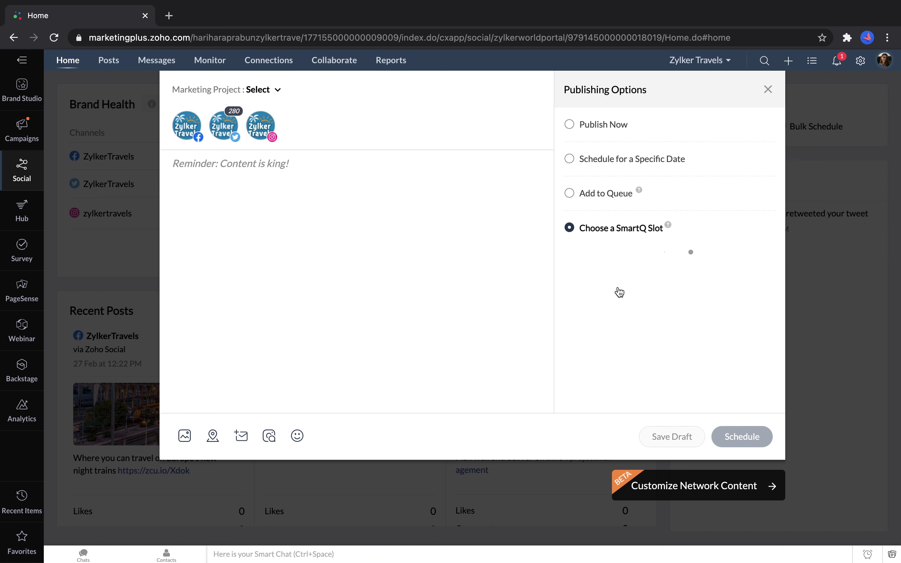
{"action": "mouse_move", "coordinate": [595, 287]}
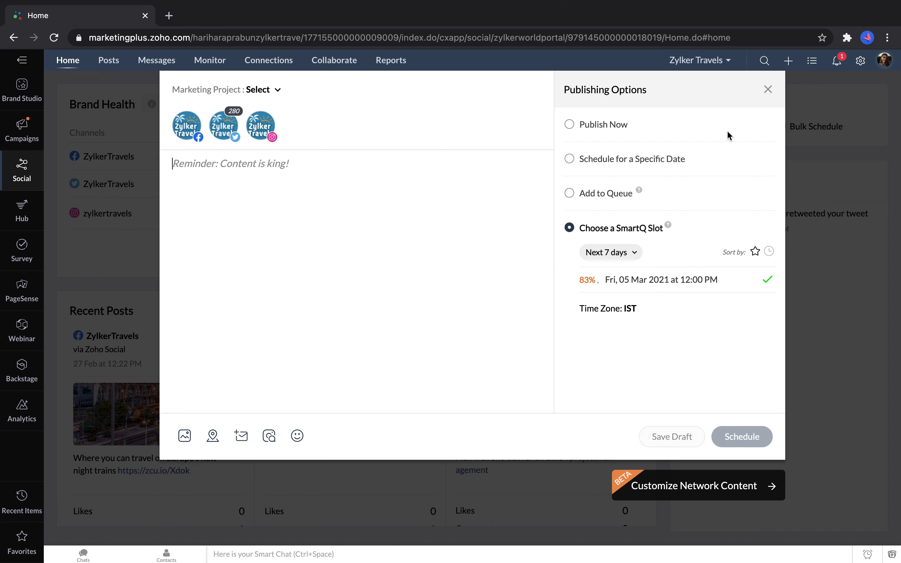
{"action": "left_click", "coordinate": [768, 89]}
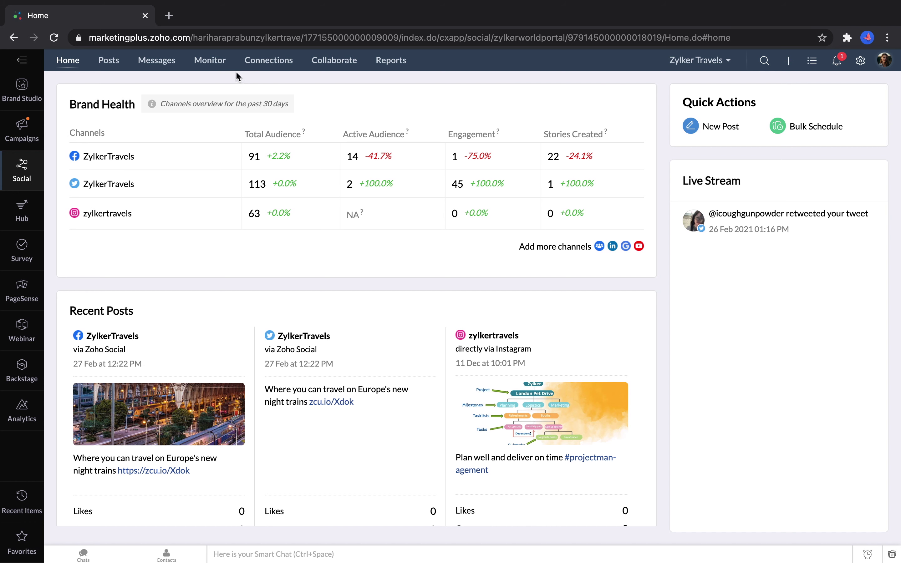
{"action": "left_click", "coordinate": [211, 60]}
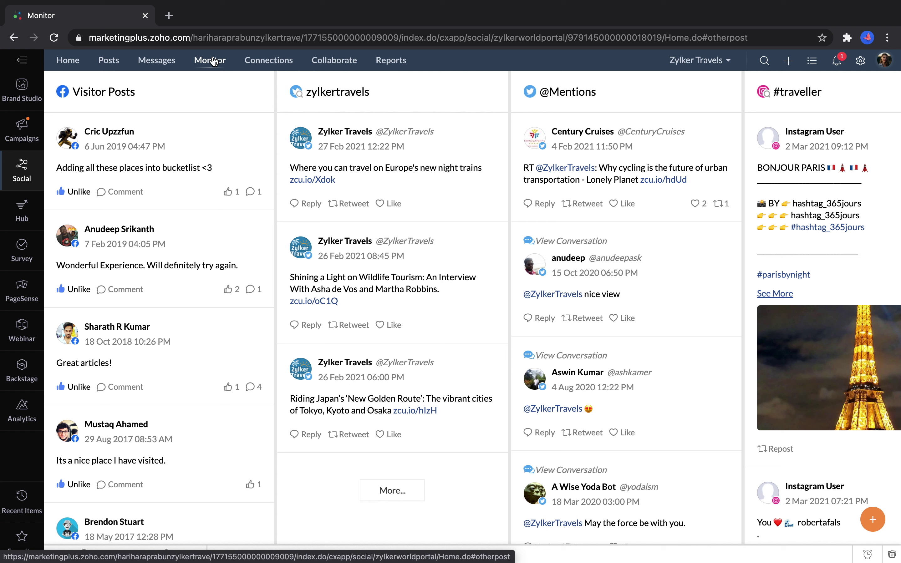
Switch to Hub, create a Webinar journey from the pre-built templates, and look through its before- and after-webinar flow.
{"action": "left_click", "coordinate": [22, 219]}
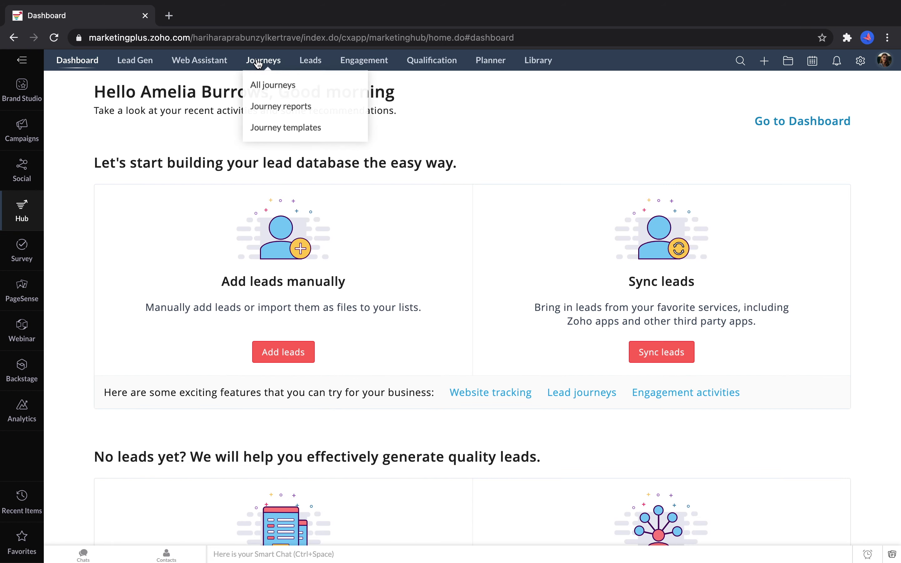
{"action": "left_click", "coordinate": [259, 62]}
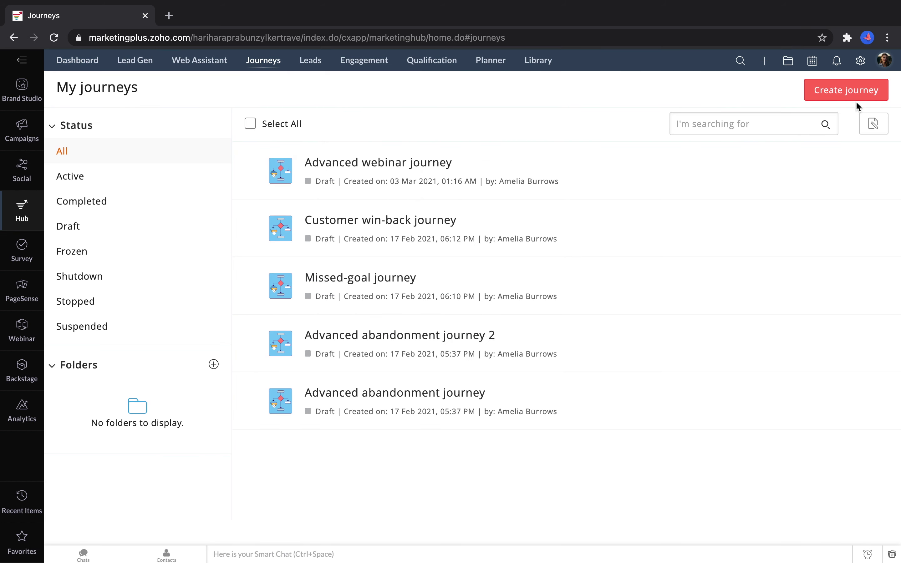
{"action": "left_click", "coordinate": [861, 100]}
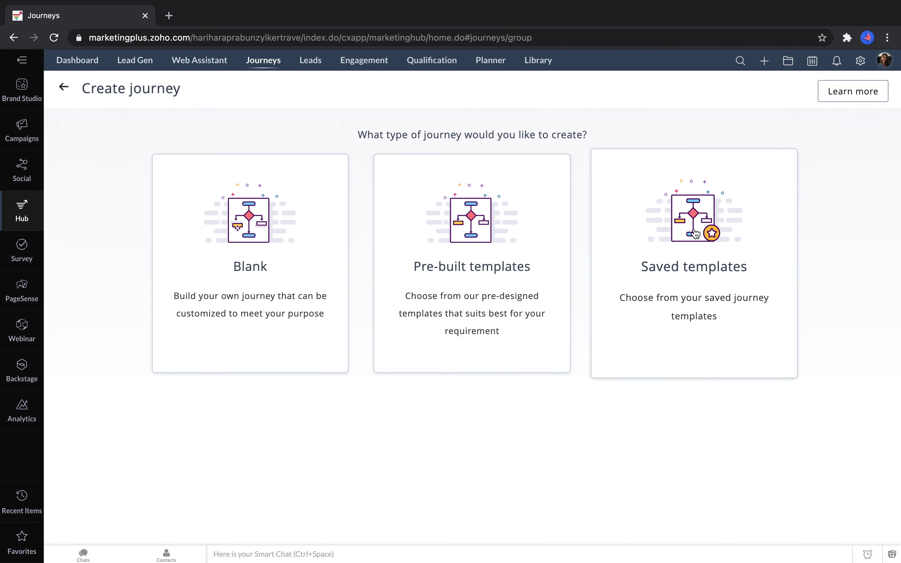
{"action": "left_click", "coordinate": [475, 228]}
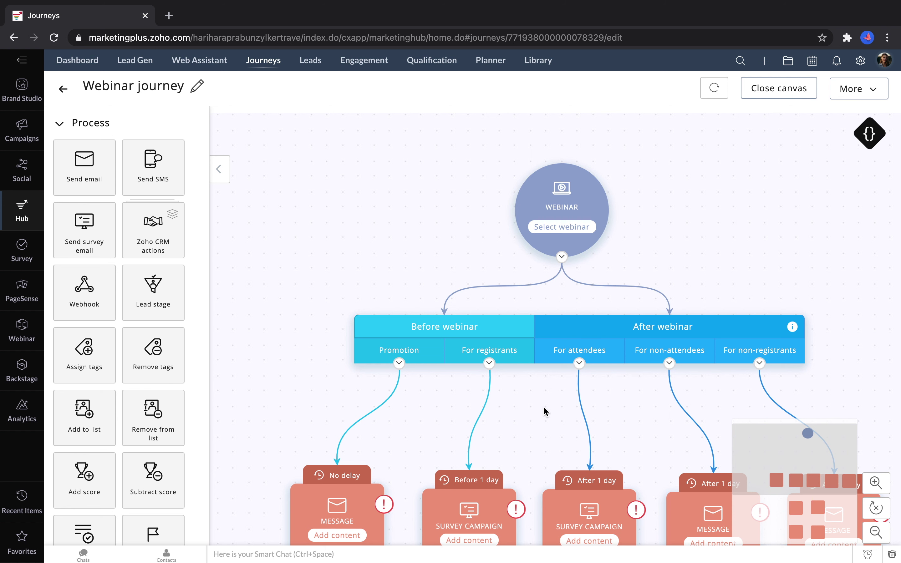
{"action": "scroll", "coordinate": [544, 406], "scroll_direction": "down", "scroll_amount": 3}
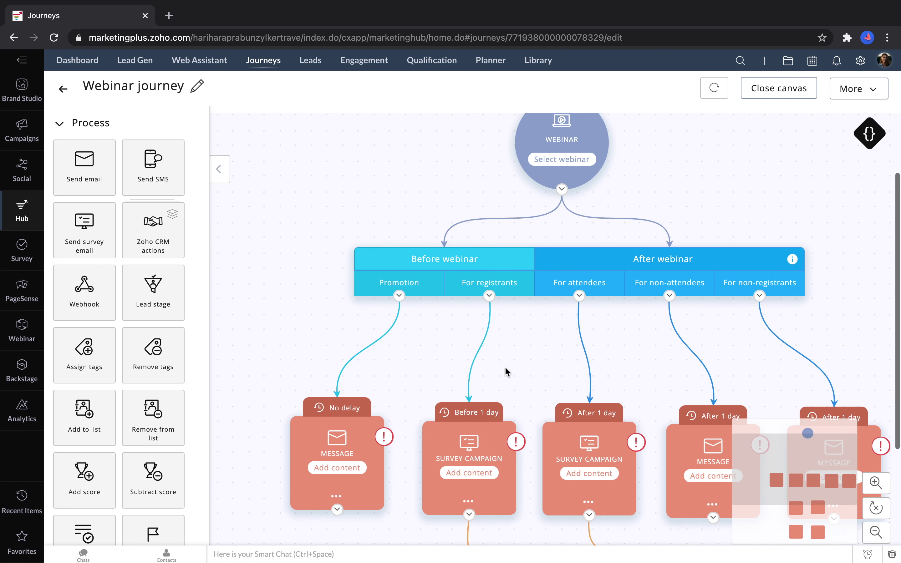
{"action": "mouse_move", "coordinate": [368, 409]}
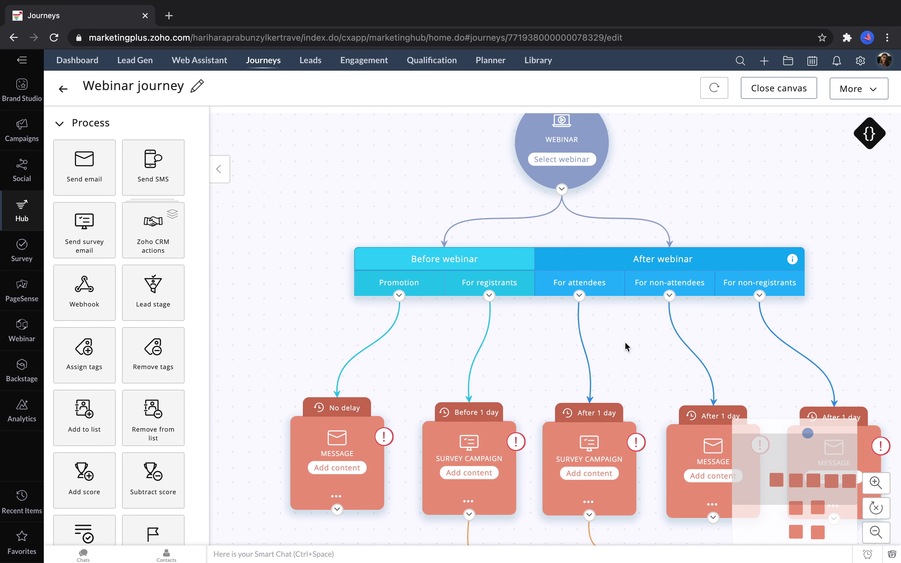
{"action": "scroll", "coordinate": [625, 343], "scroll_direction": "down", "scroll_amount": 5}
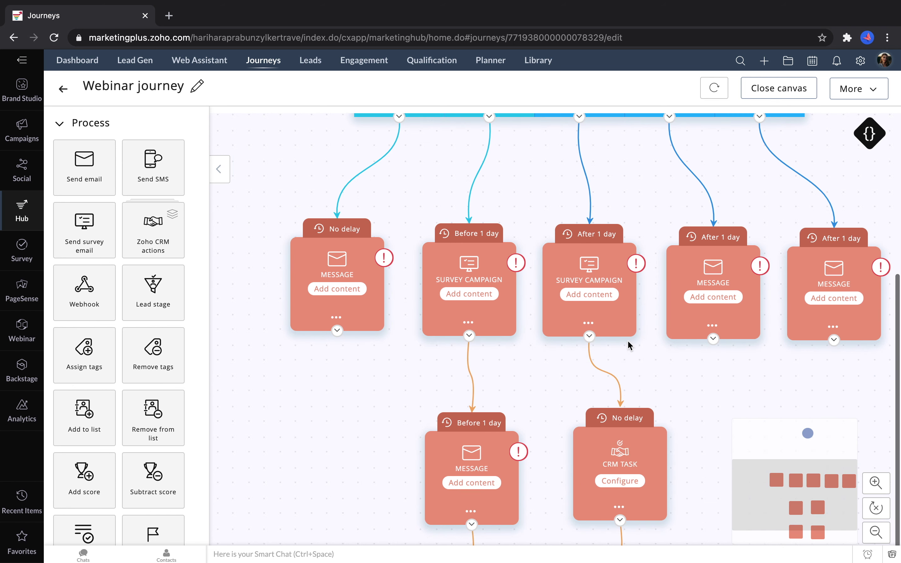
Switch to Survey, open Early Access Feedback - Travel Planner in the editor, and review its questions.
{"action": "left_click", "coordinate": [24, 252]}
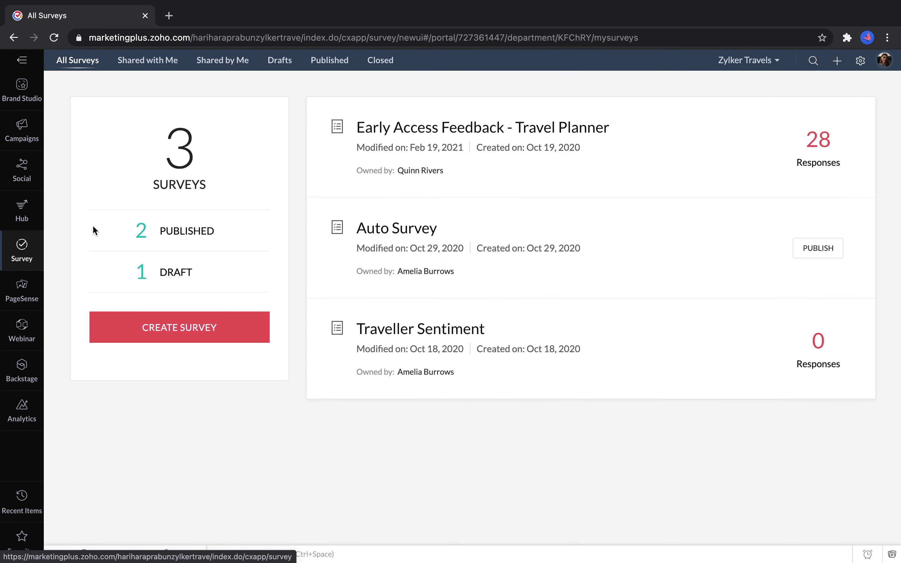
{"action": "left_click", "coordinate": [677, 151]}
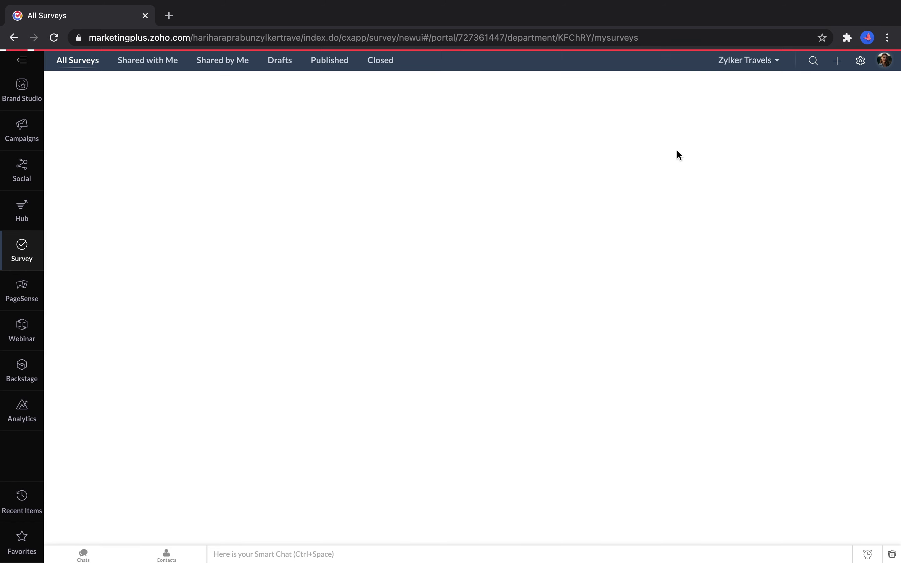
{"action": "scroll", "coordinate": [645, 235], "scroll_direction": "down", "scroll_amount": 9}
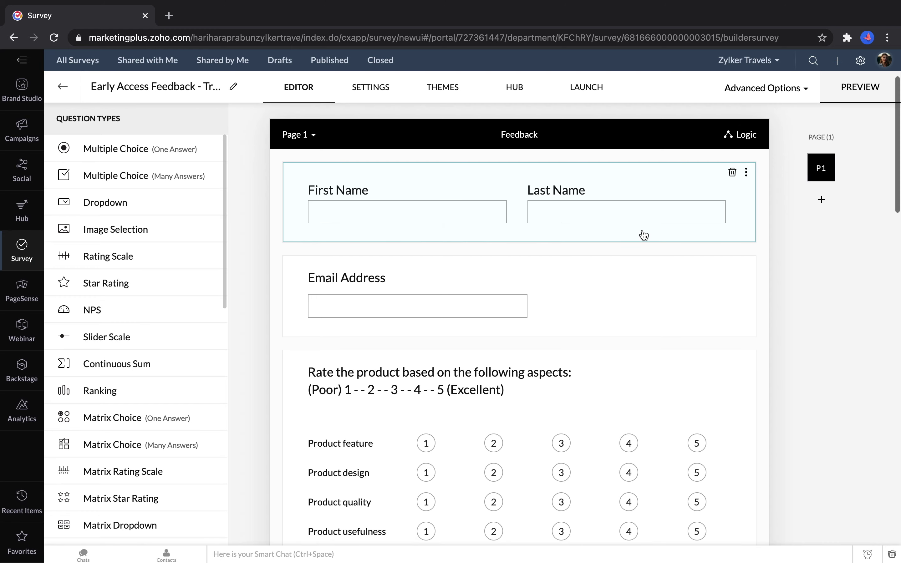
{"action": "scroll", "coordinate": [645, 235], "scroll_direction": "down", "scroll_amount": 4}
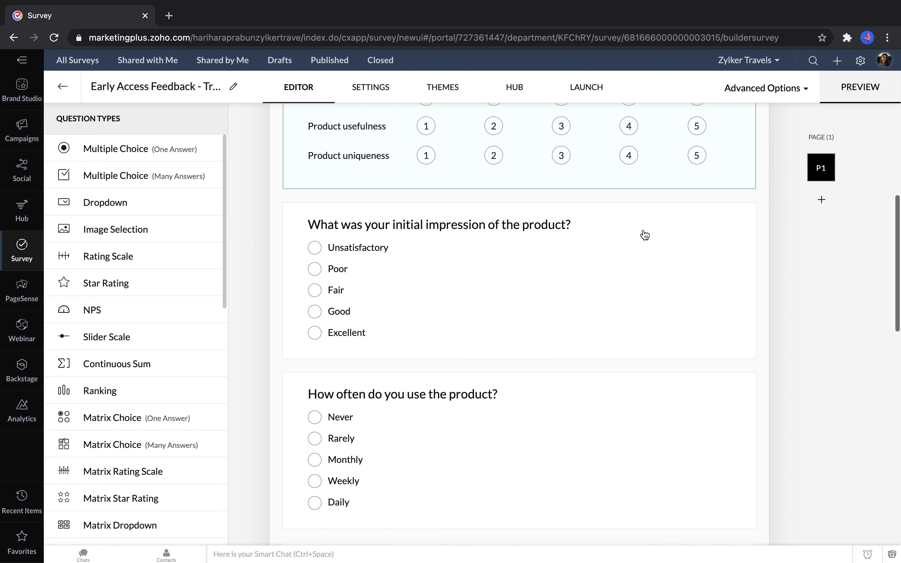
Finish reviewing the survey questions, and switch to PageSense to view the Locations Heatmap report.
{"action": "scroll", "coordinate": [645, 235], "scroll_direction": "down", "scroll_amount": 3}
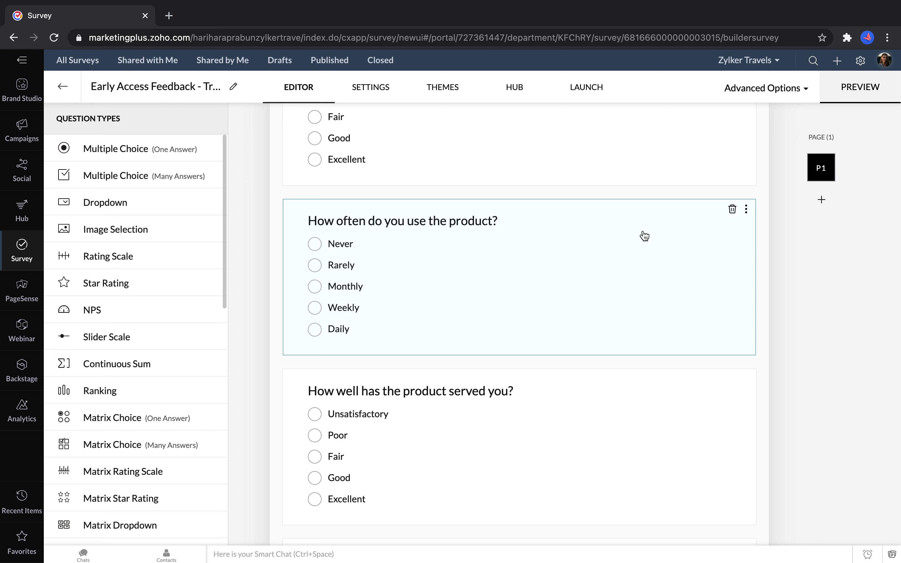
{"action": "left_click", "coordinate": [20, 290]}
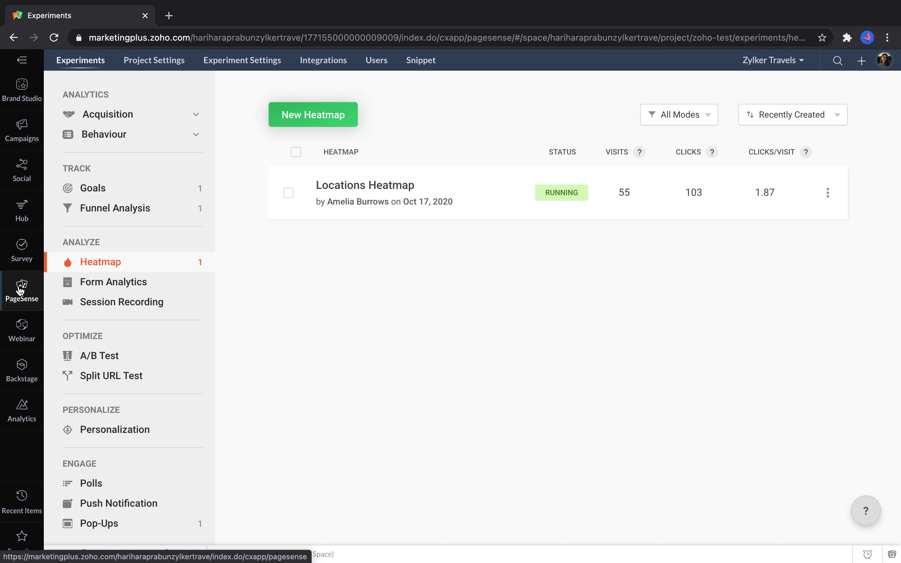
{"action": "left_click", "coordinate": [342, 193]}
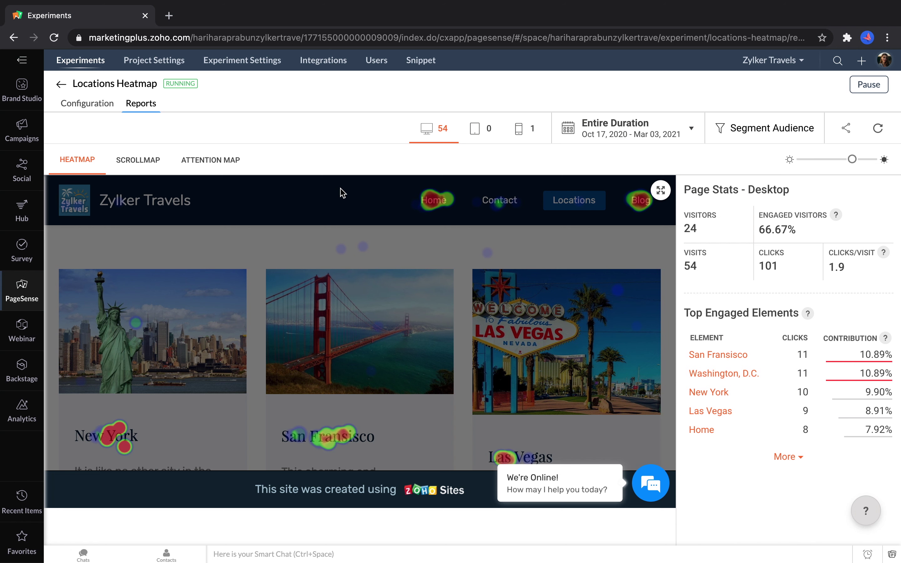
View the Webinar home page, and switch to Backstage to look over the Travel Planner - App Launch event website's home page.
{"action": "left_click", "coordinate": [19, 330]}
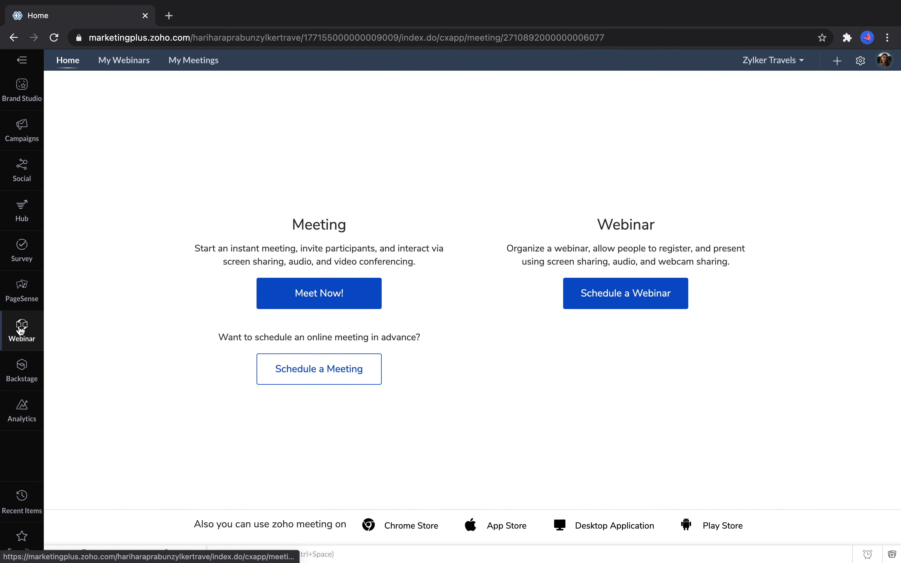
{"action": "left_click", "coordinate": [17, 376]}
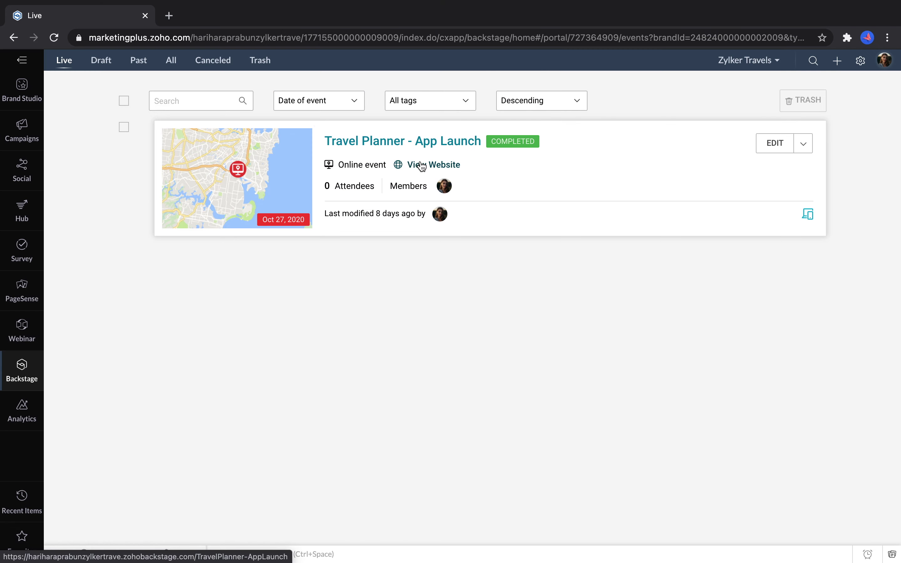
{"action": "left_click", "coordinate": [421, 166]}
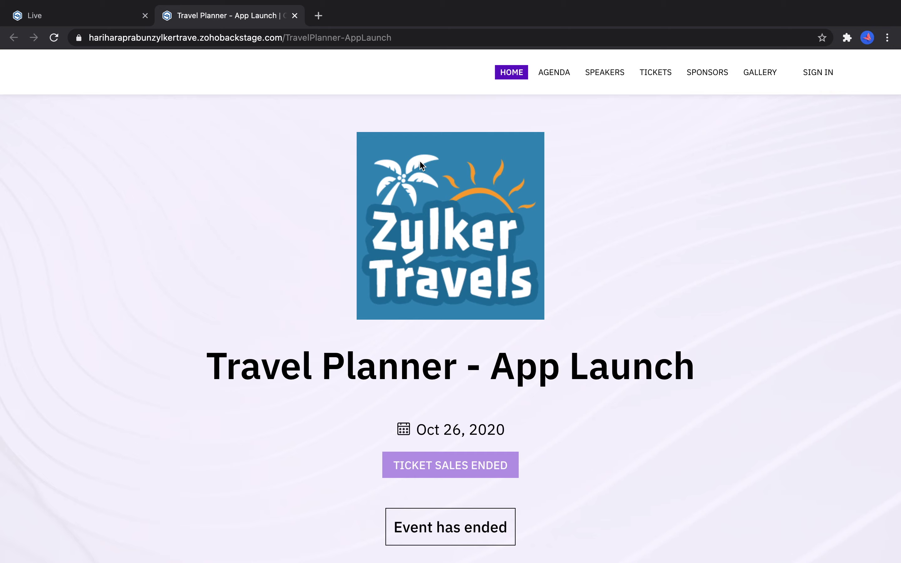
{"action": "scroll", "coordinate": [420, 164], "scroll_direction": "down", "scroll_amount": 10}
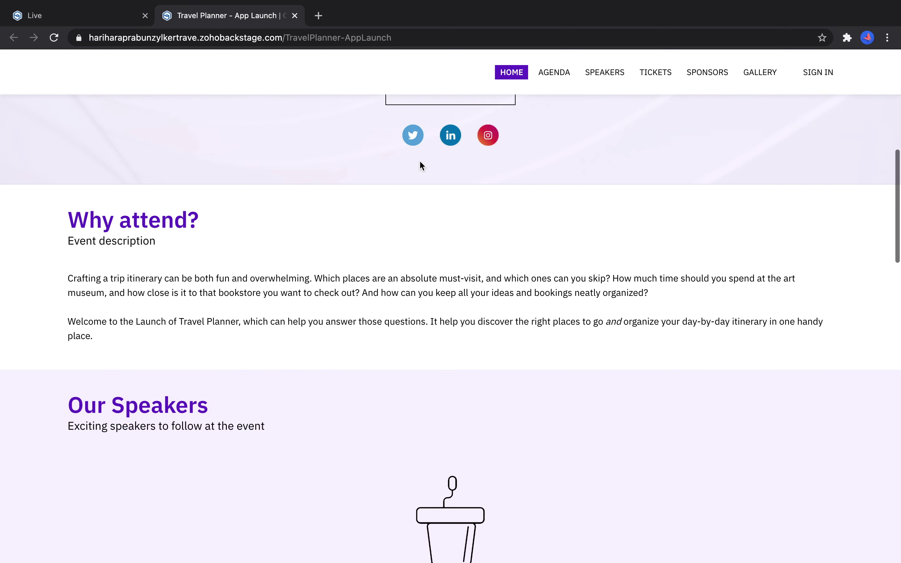
{"action": "scroll", "coordinate": [421, 164], "scroll_direction": "down", "scroll_amount": 1}
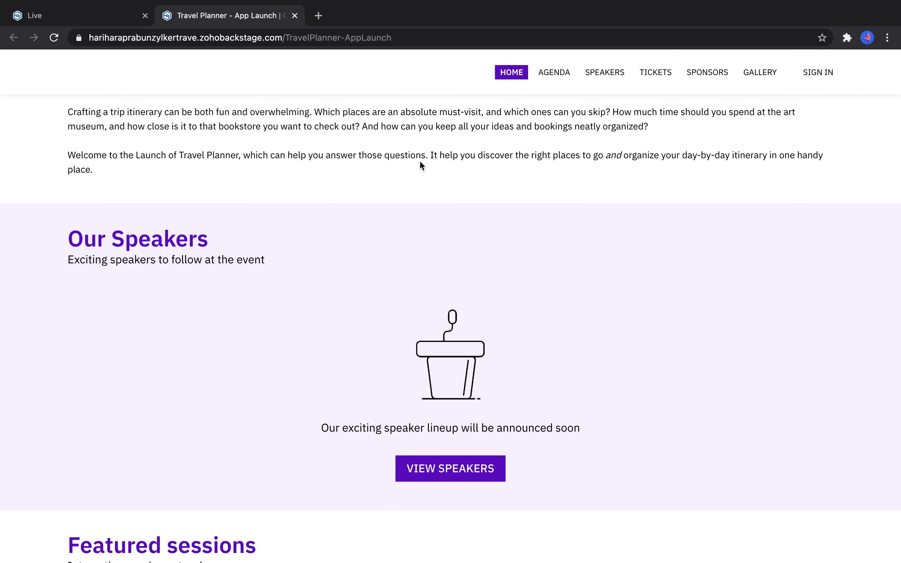
Browse the event website's Agenda, Speakers, Tickets and Sponsors pages, and close the website.
{"action": "left_click", "coordinate": [554, 75]}
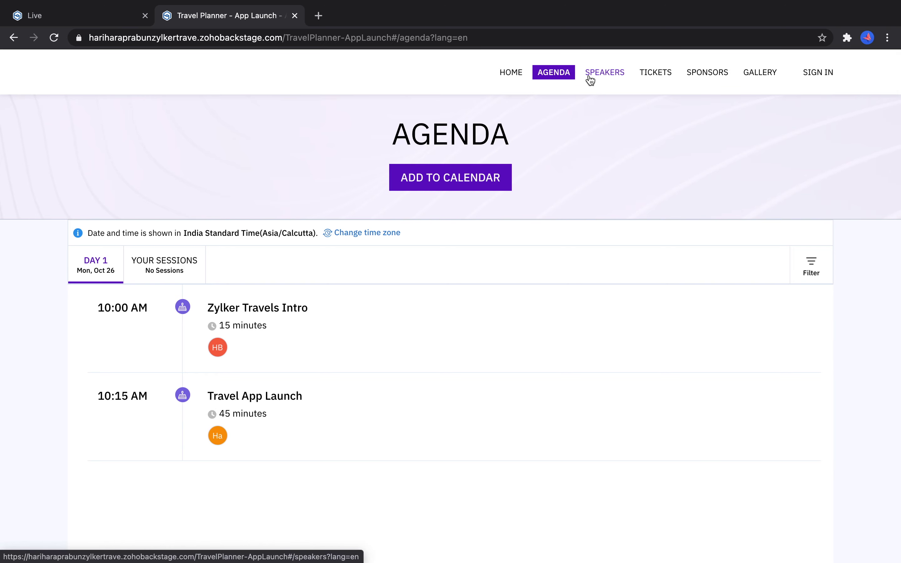
{"action": "left_click", "coordinate": [596, 78]}
{"action": "left_click", "coordinate": [648, 79]}
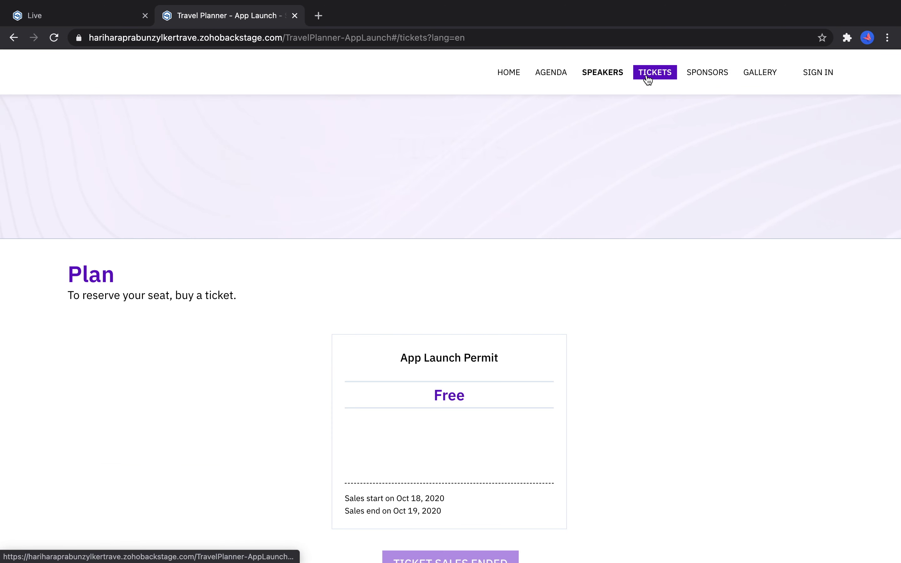
{"action": "left_click", "coordinate": [698, 79]}
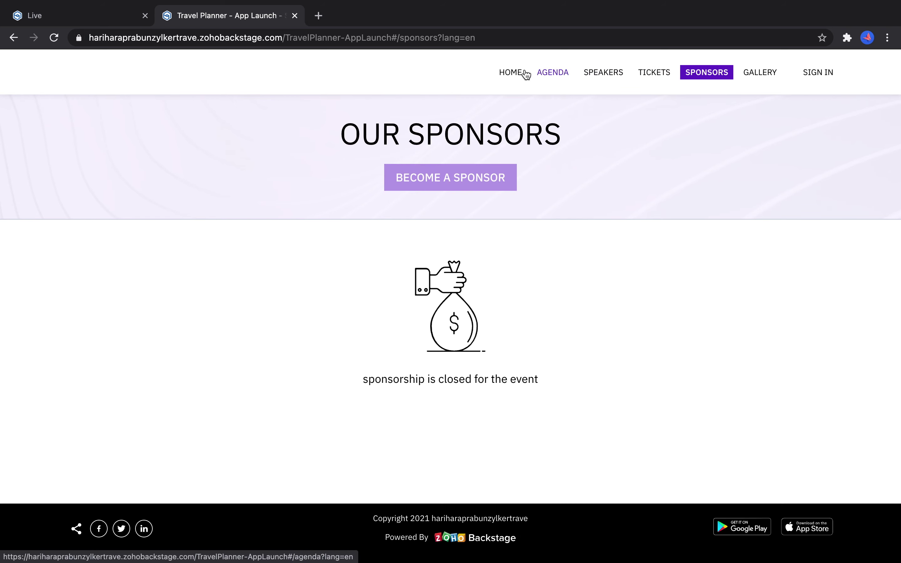
{"action": "left_click", "coordinate": [294, 16]}
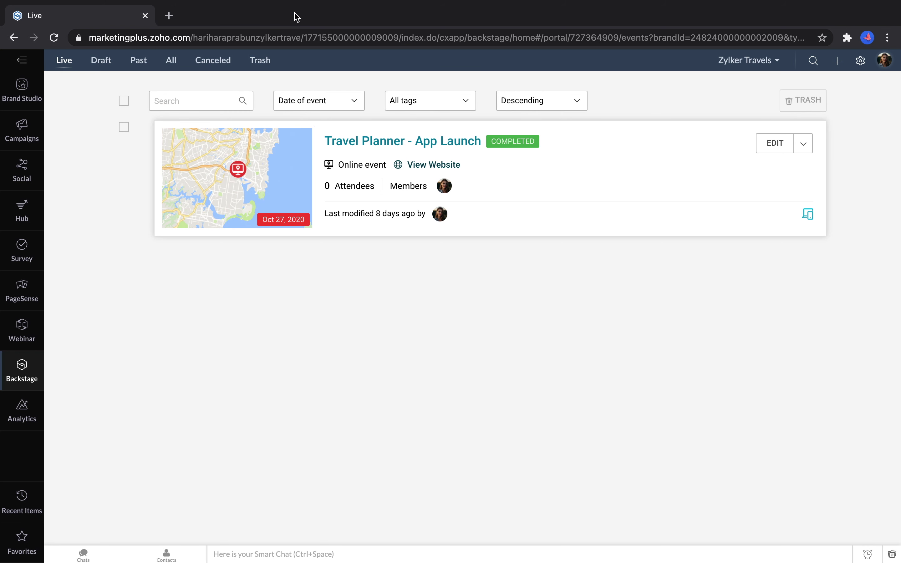
Switch to Analytics, open the Sales Dashboard, and look through its sales charts and location maps.
{"action": "left_click", "coordinate": [25, 411]}
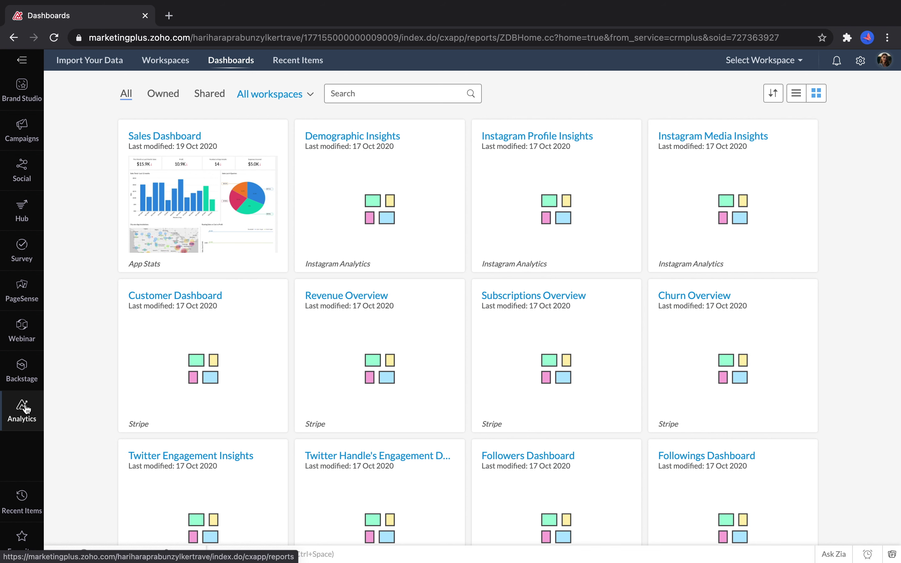
{"action": "left_click", "coordinate": [185, 195]}
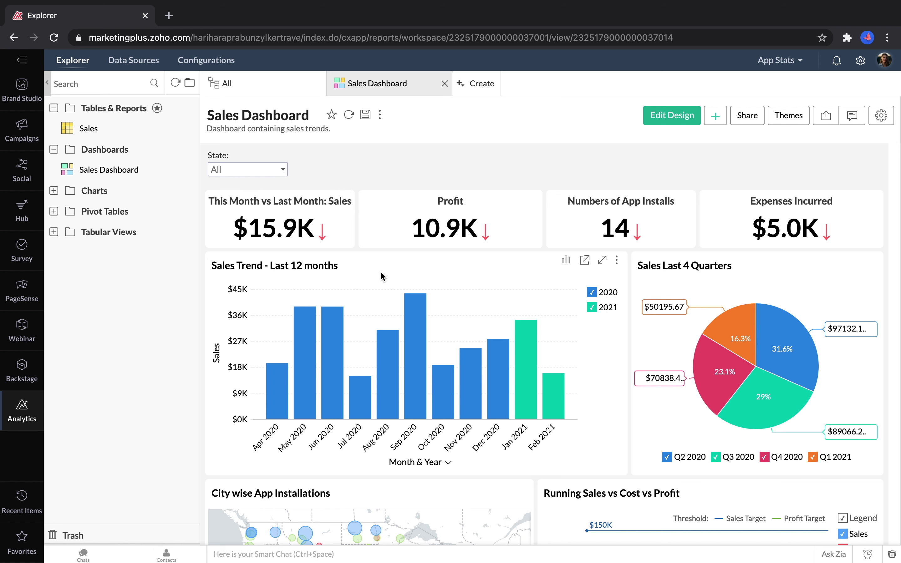
{"action": "scroll", "coordinate": [382, 276], "scroll_direction": "down", "scroll_amount": 7}
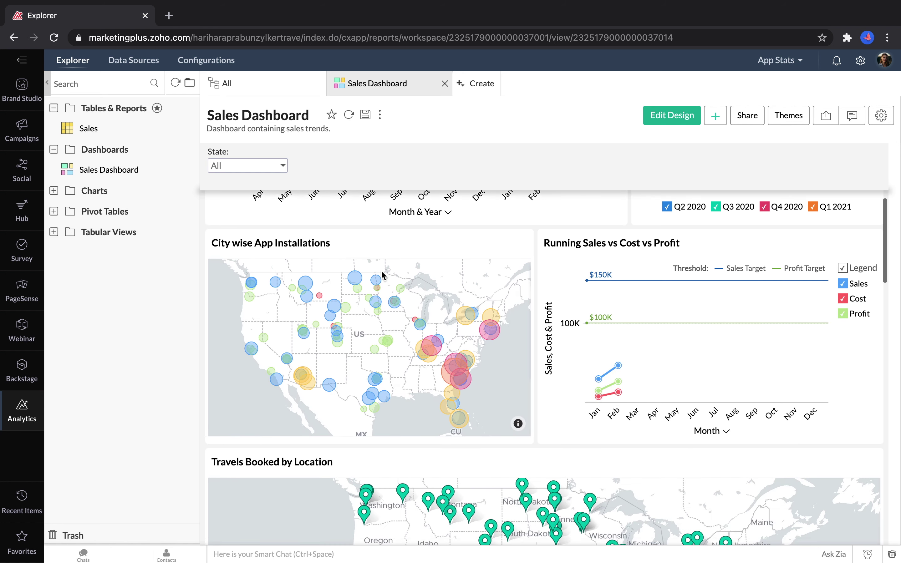
{"action": "scroll", "coordinate": [383, 275], "scroll_direction": "down", "scroll_amount": 5}
{"action": "scroll", "coordinate": [384, 275], "scroll_direction": "up", "scroll_amount": 8}
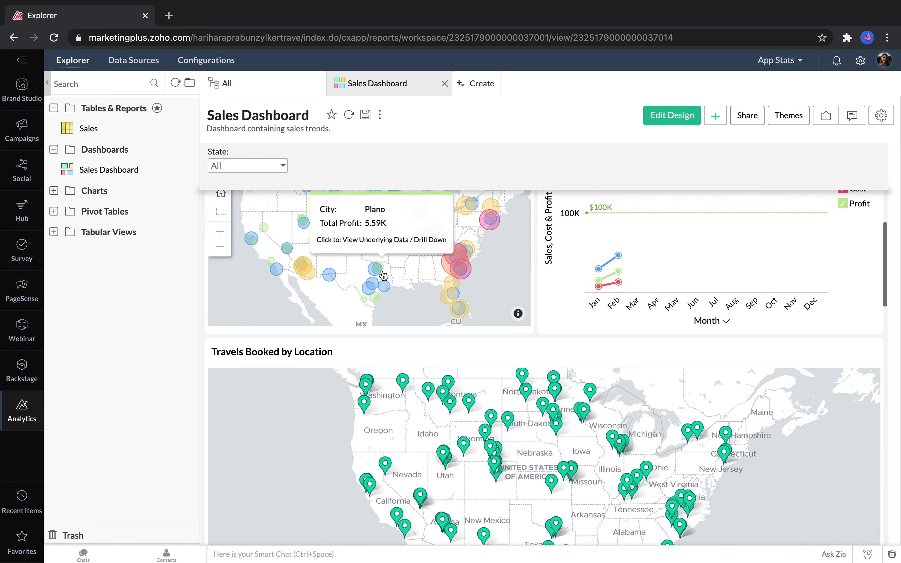
{"action": "scroll", "coordinate": [383, 270], "scroll_direction": "up", "scroll_amount": 4}
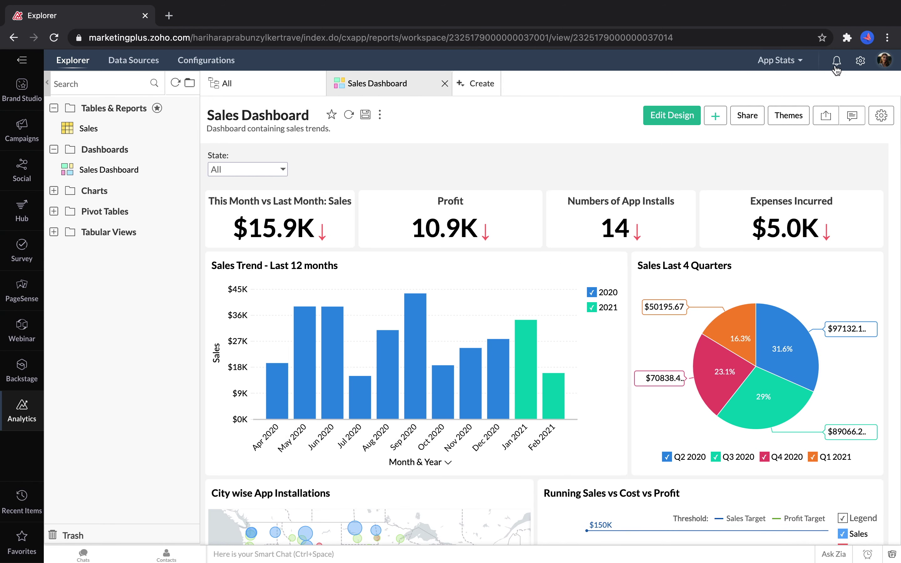
Open the Zylker Travels brand settings in Setup and view its roles and user list.
{"action": "left_click", "coordinate": [861, 60]}
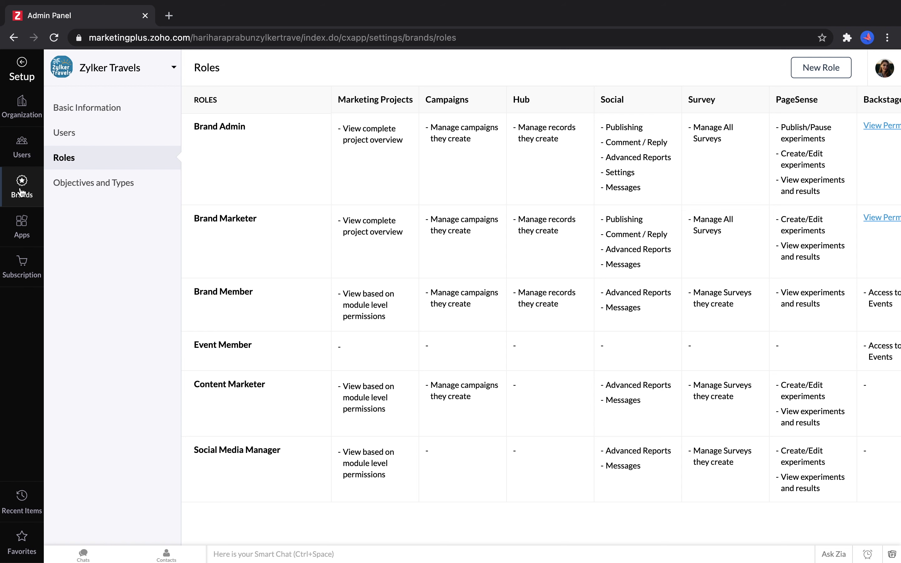
{"action": "left_click", "coordinate": [87, 137]}
{"action": "mouse_move", "coordinate": [206, 219]}
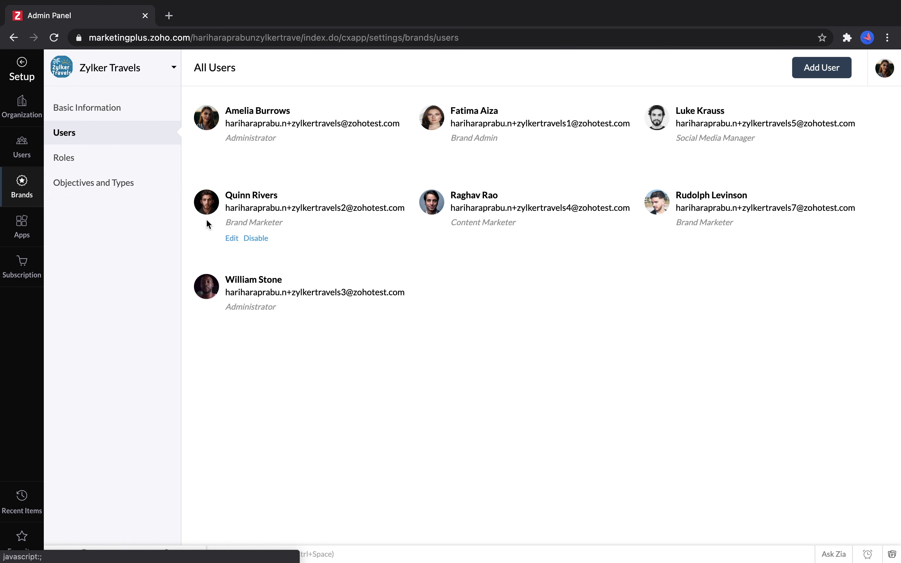
View the available brand roles for the first Brand Marketer user, and cancel the user update.
{"action": "left_click", "coordinate": [228, 240]}
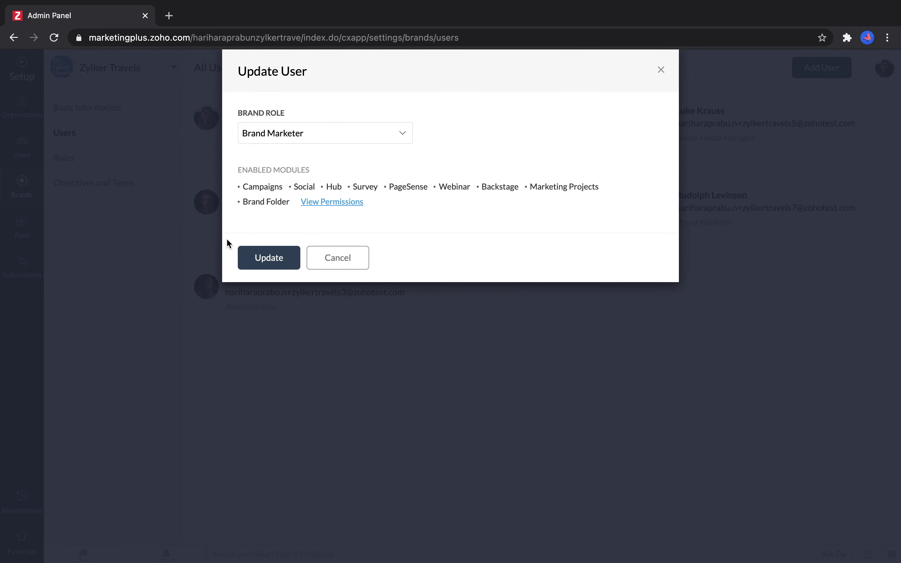
{"action": "left_click", "coordinate": [344, 133]}
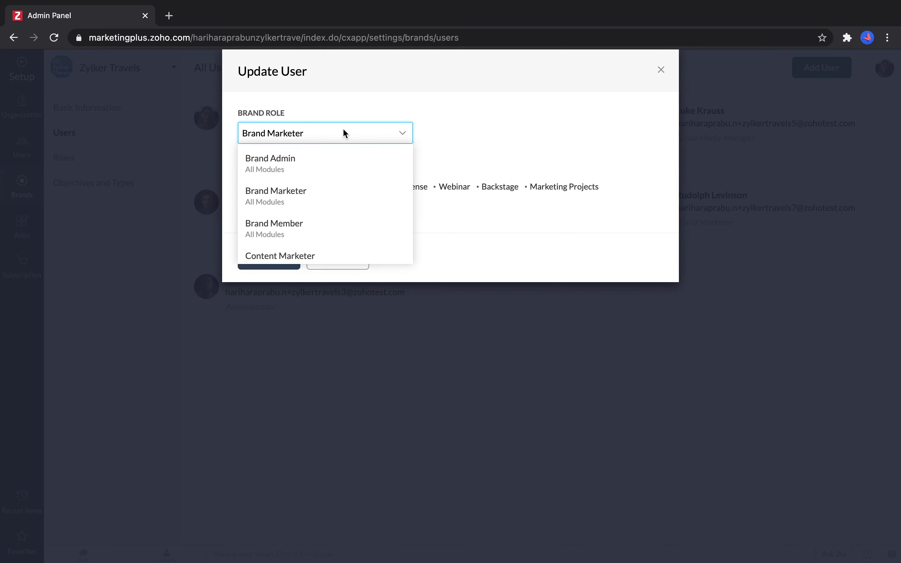
{"action": "left_click", "coordinate": [343, 130]}
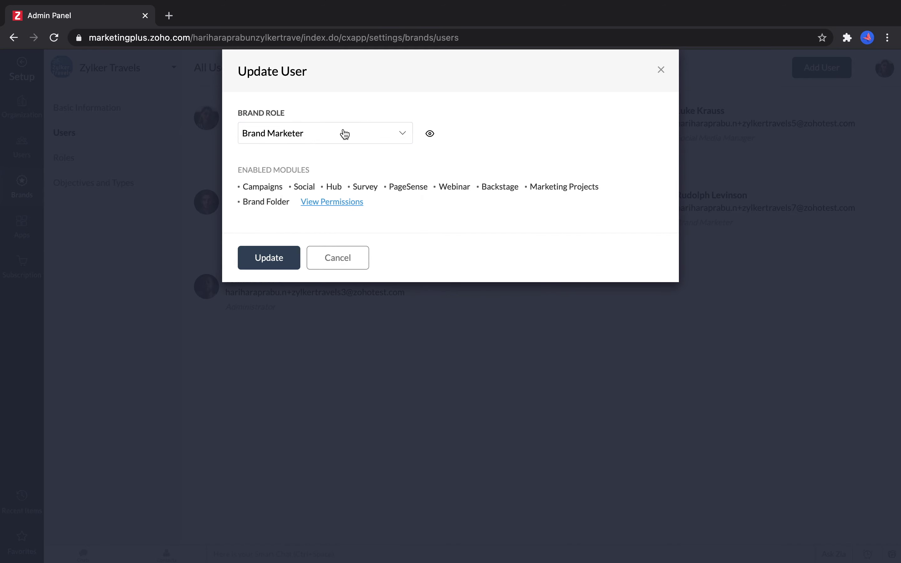
{"action": "left_click", "coordinate": [327, 258]}
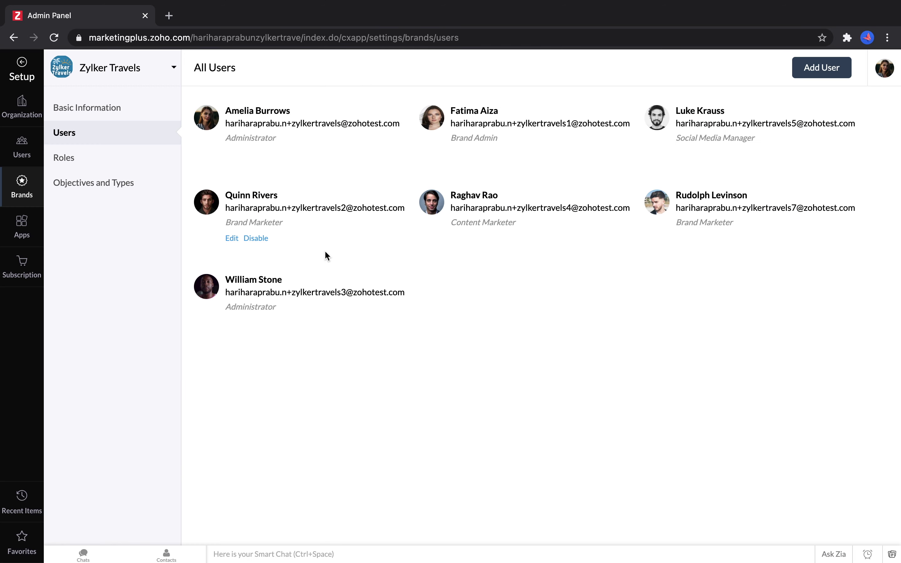